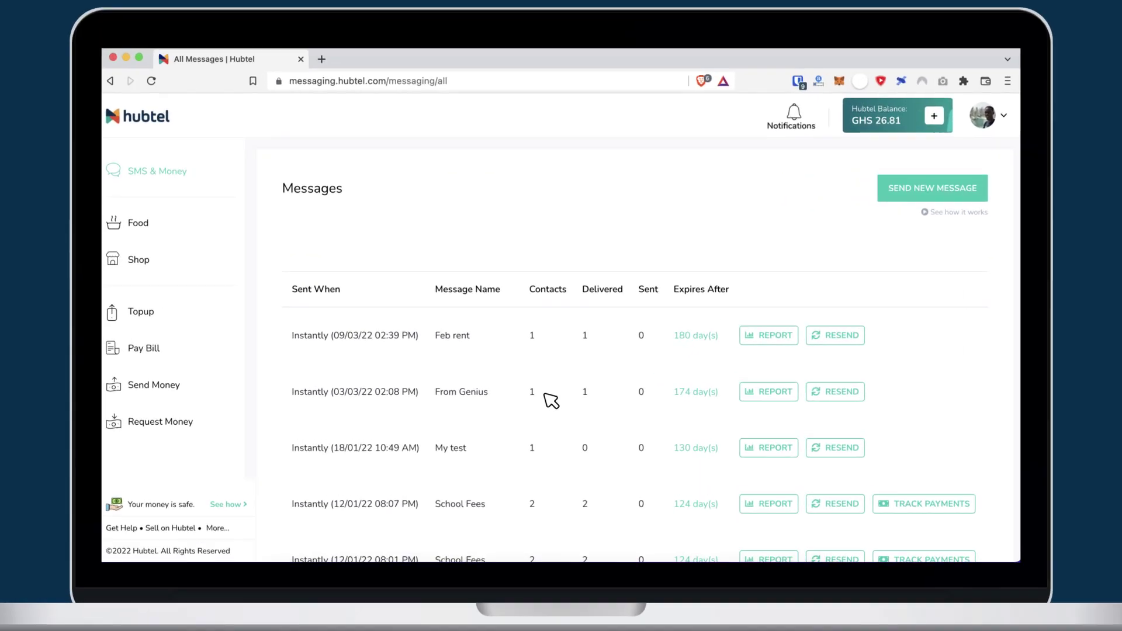
# Step: Start a new message and continue past the imported recipients to Compose Message
pyautogui.click(960, 192)
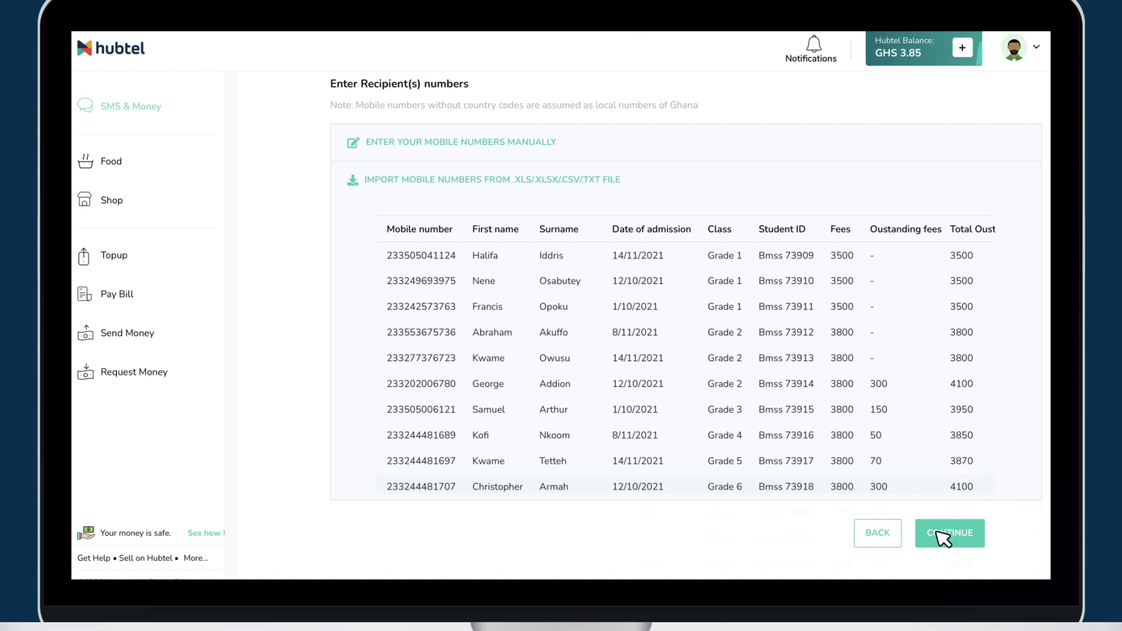
pyautogui.click(943, 541)
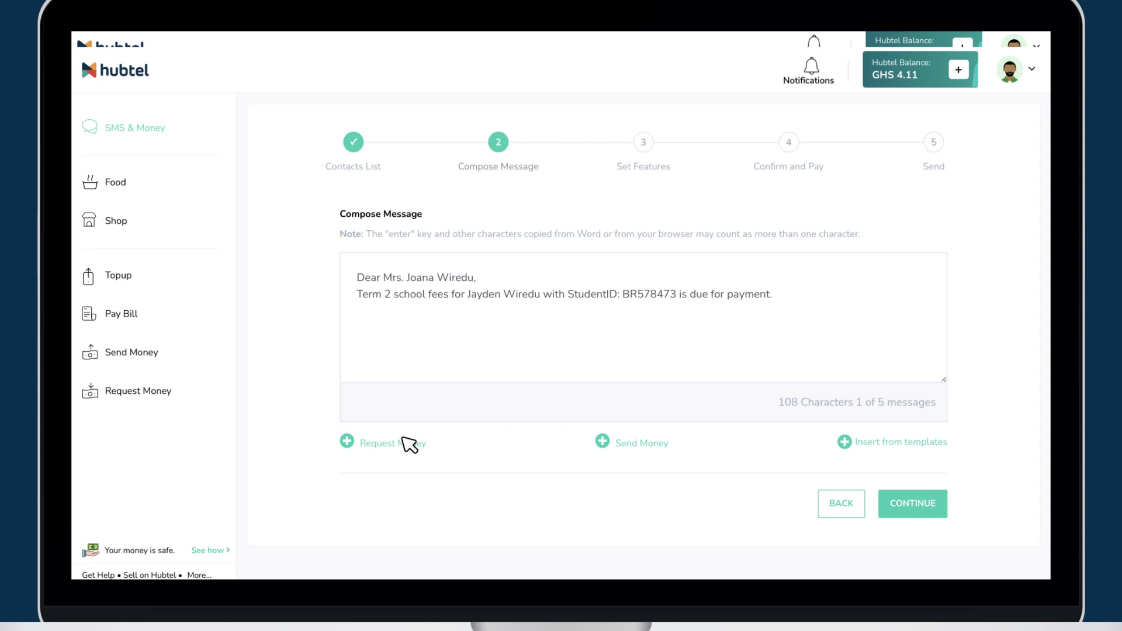
# Step: Insert the request-money payment line into the fees reminder and continue to Set Features
pyautogui.click(403, 443)
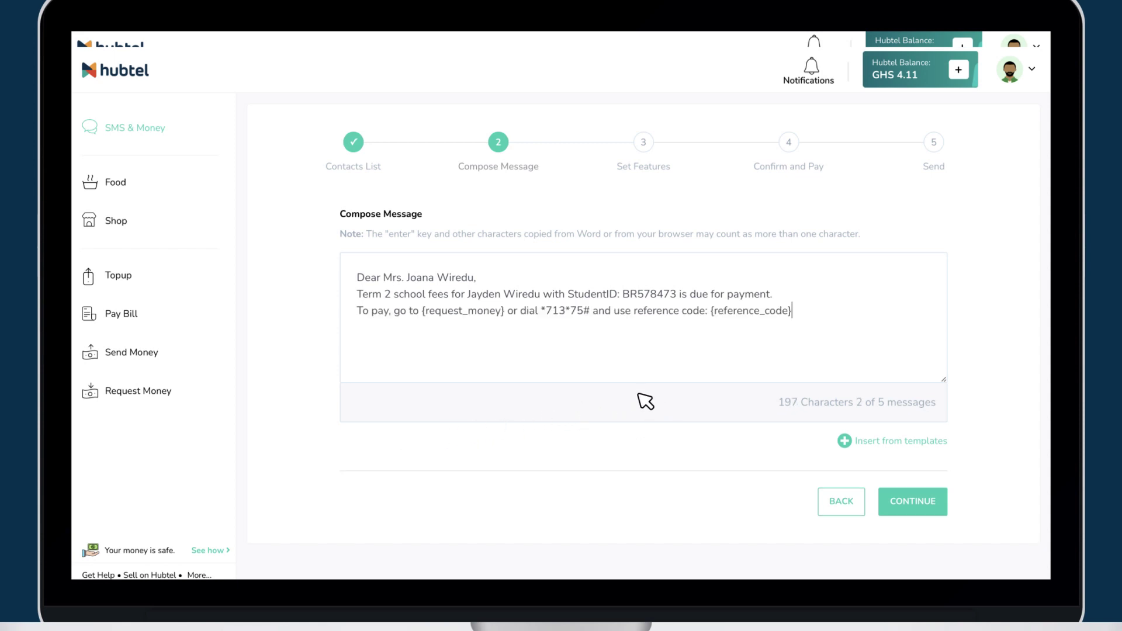
pyautogui.click(917, 523)
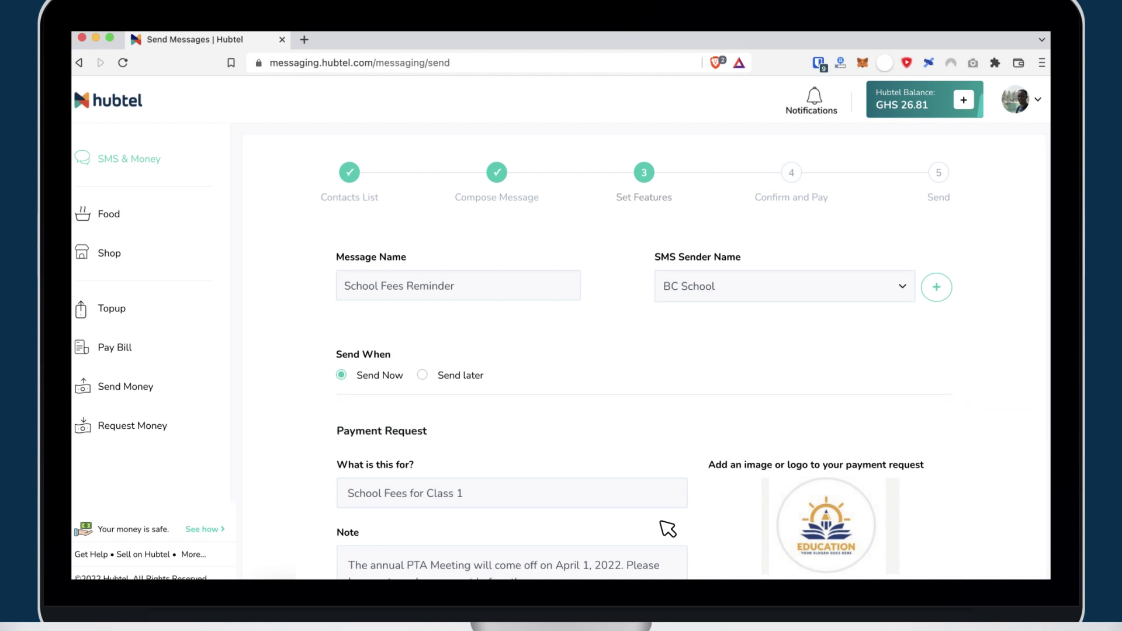
pyautogui.scroll(-5, 667, 529)
pyautogui.scroll(-1, 667, 528)
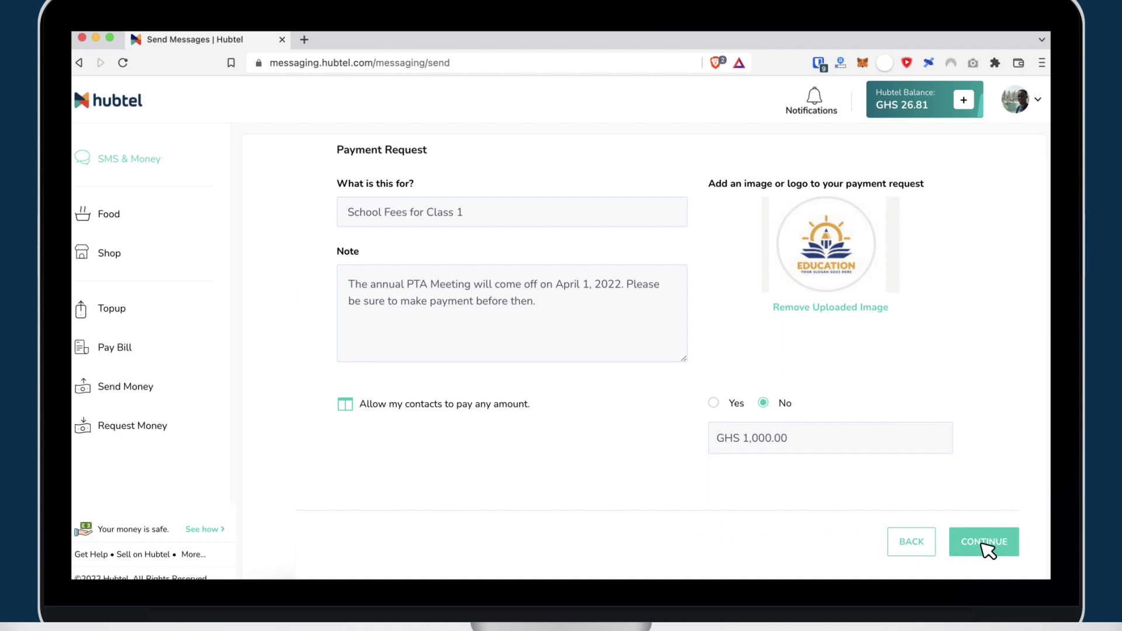
# Step: Review the School Fees for Class 1 summary and pay for the messages from the wallet
pyautogui.click(983, 542)
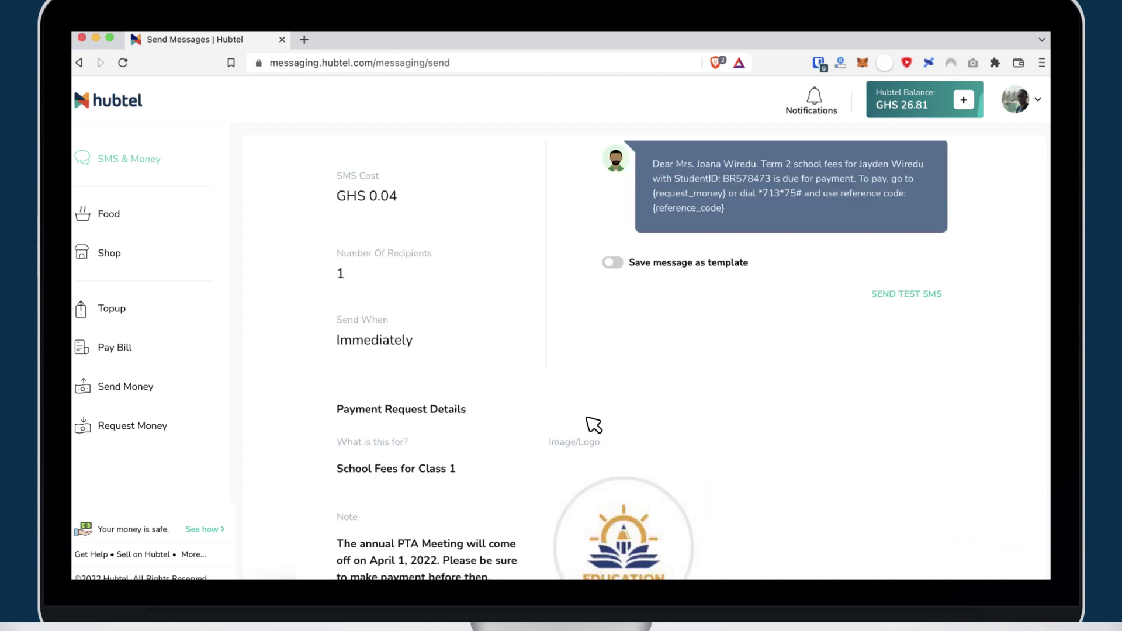
pyautogui.scroll(-3, 593, 425)
pyautogui.scroll(-2, 594, 424)
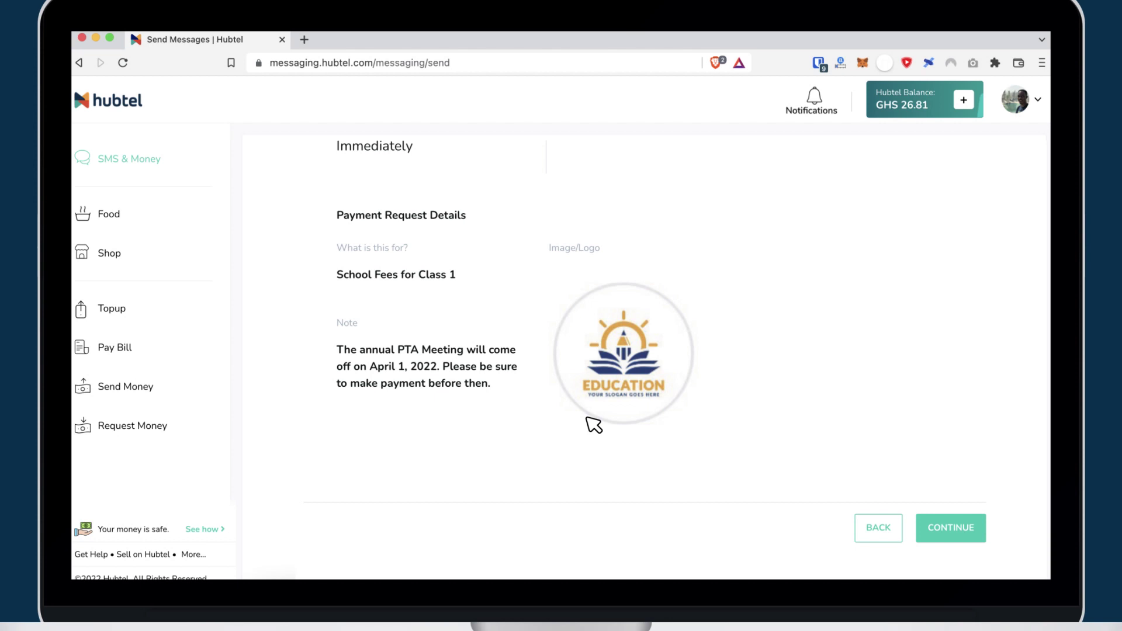
pyautogui.click(959, 530)
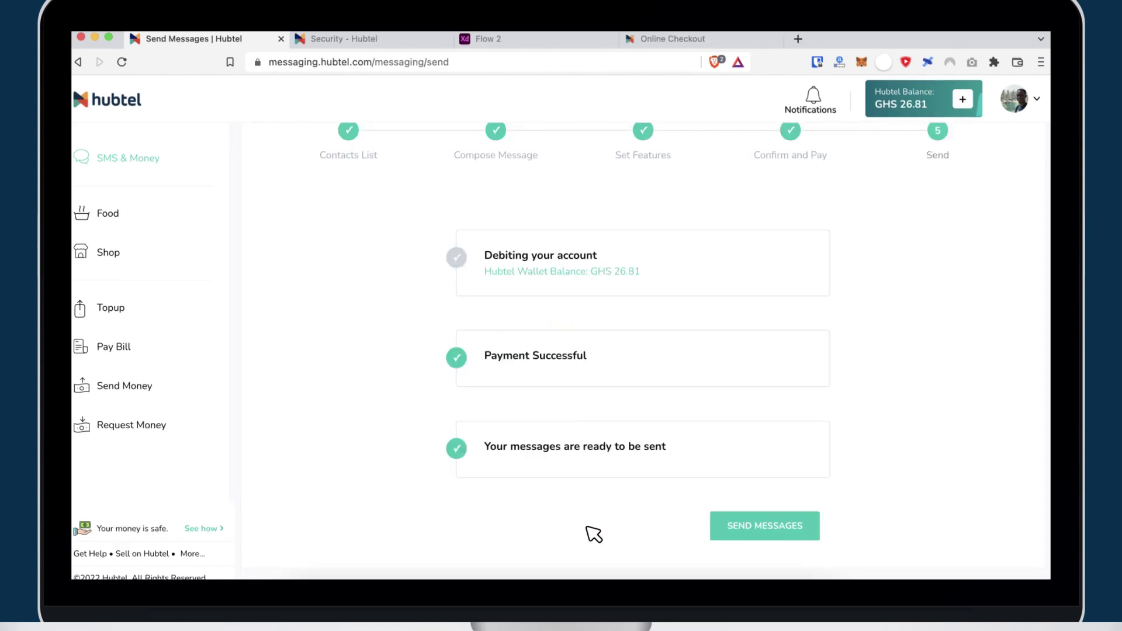
# Step: Send the fees reminder messages, then begin a new send from the Messages list
pyautogui.click(754, 527)
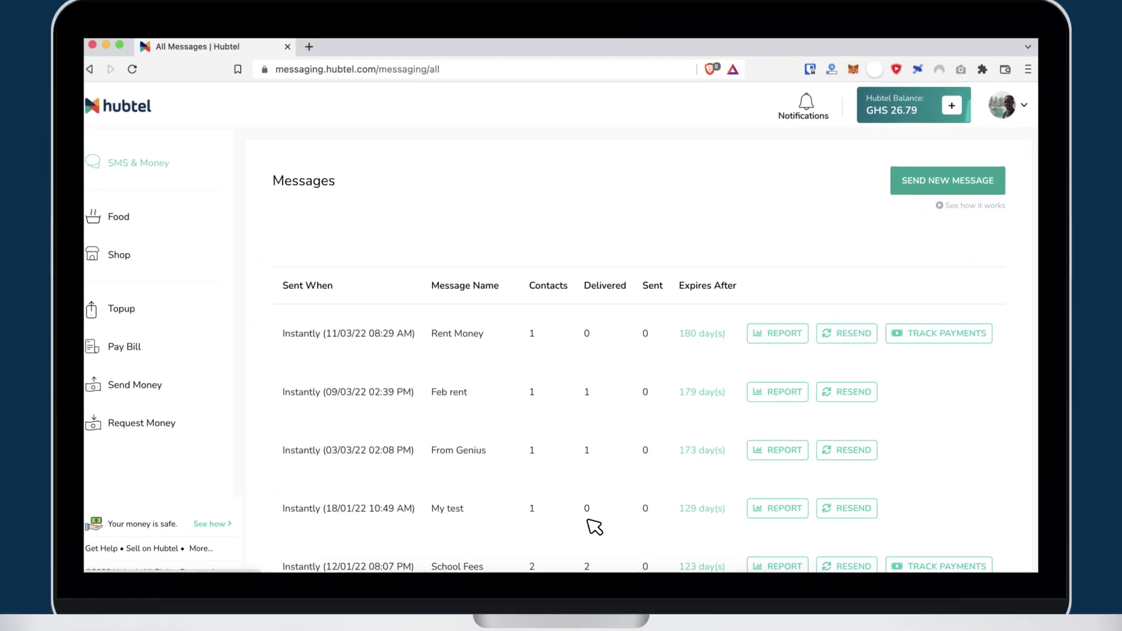
pyautogui.click(948, 181)
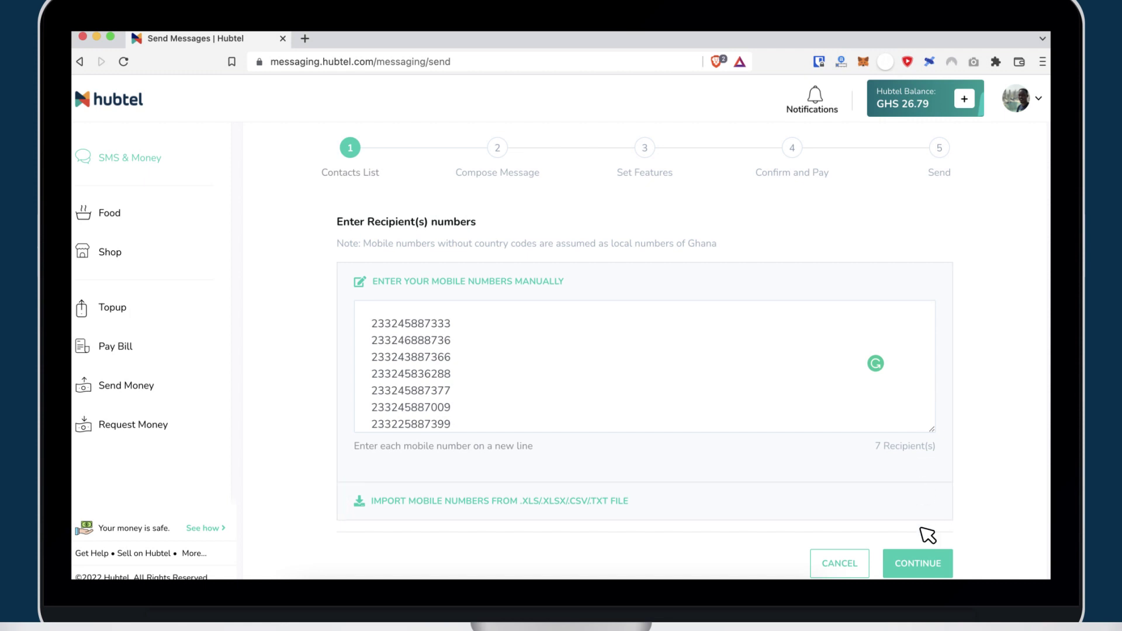
# Step: Add the send-money withdrawal line to the 'Hello Akua' message and reach Set Features
pyautogui.click(919, 563)
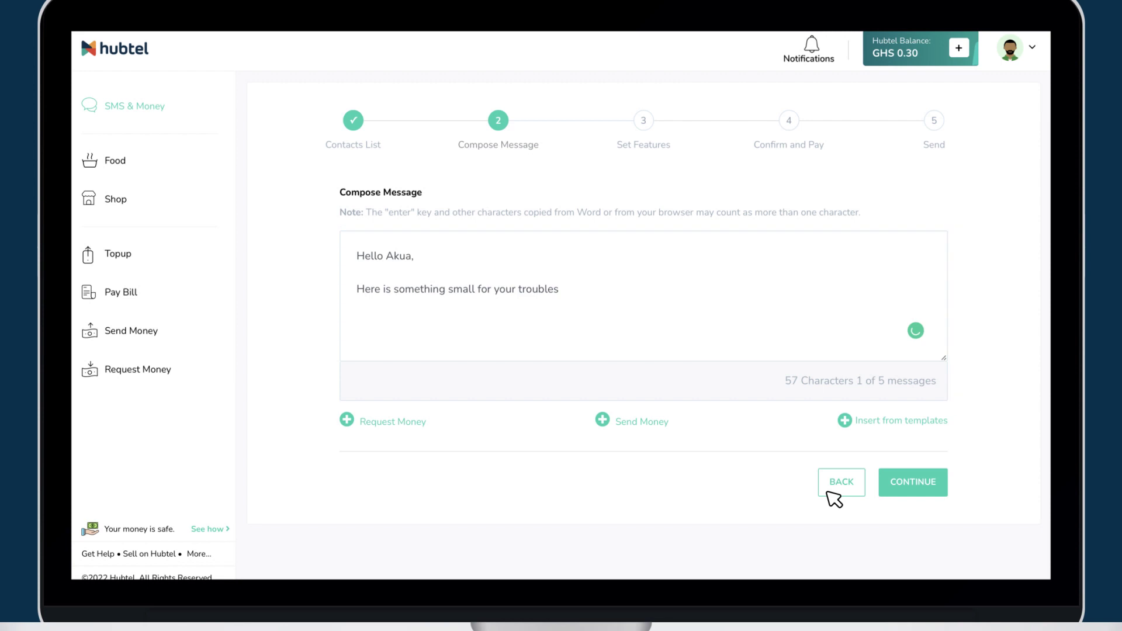
pyautogui.click(614, 421)
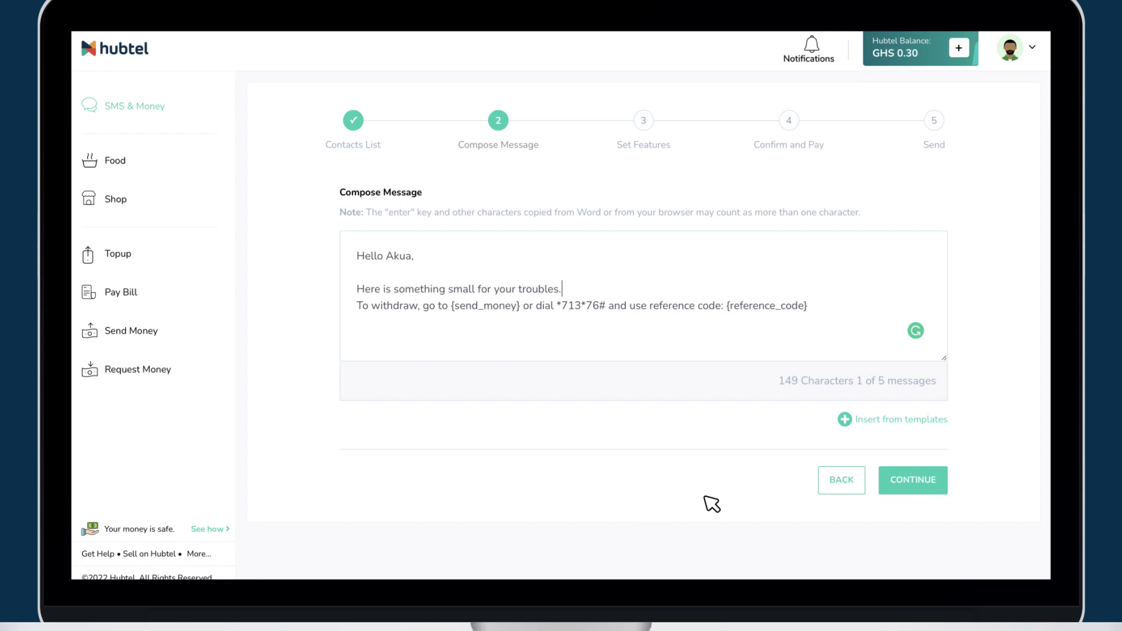
pyautogui.click(919, 487)
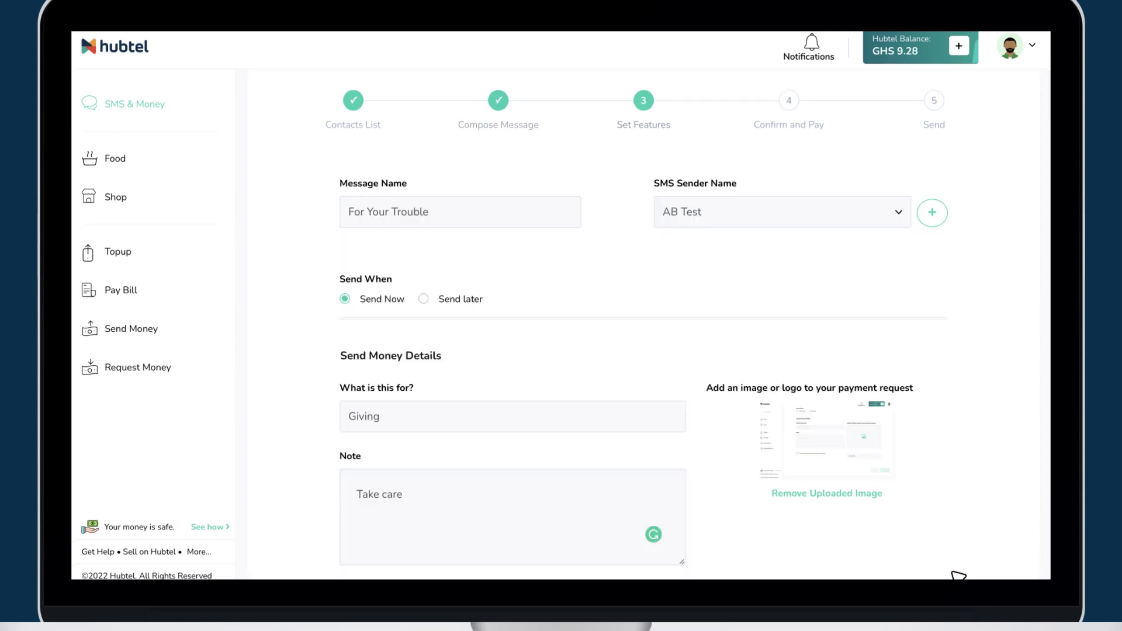
pyautogui.scroll(-3, 958, 576)
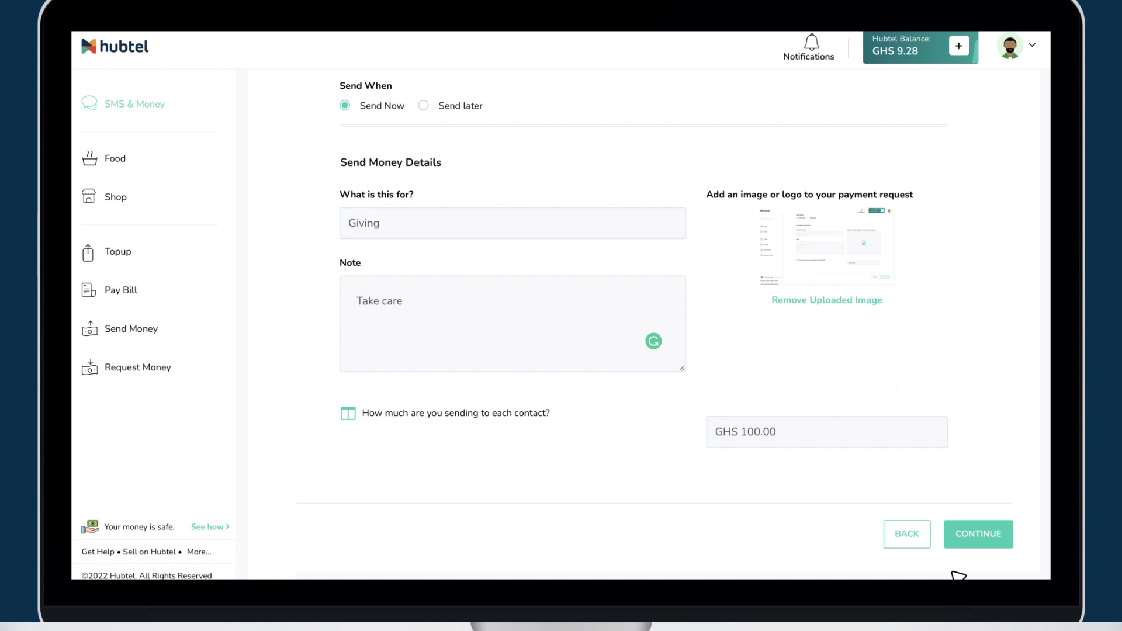
# Step: Continue from Set Features to confirm and pay the GHS 100.00-per-contact send-money
pyautogui.click(979, 533)
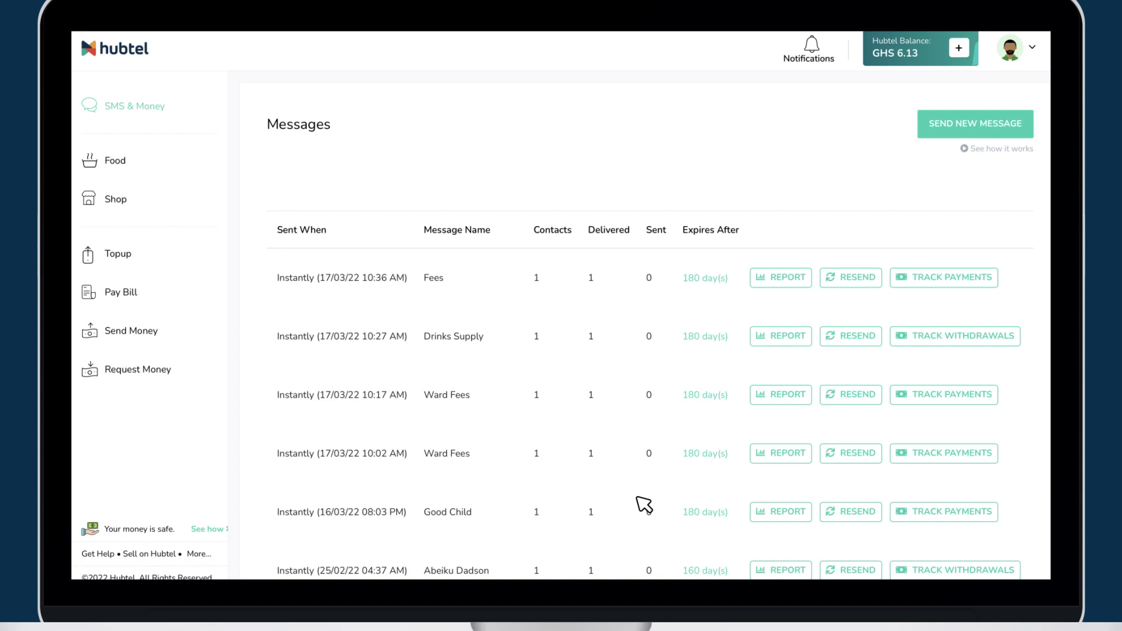
# Step: Track payments on the Fees message and open its p.hbtl.co checkout link
pyautogui.click(943, 277)
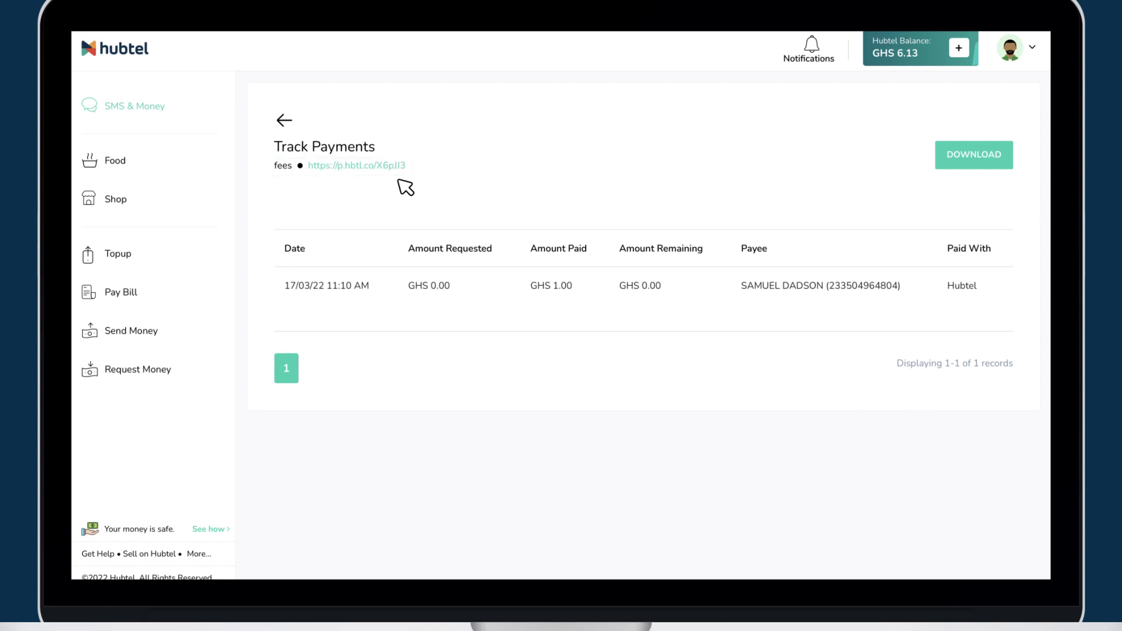
pyautogui.click(374, 172)
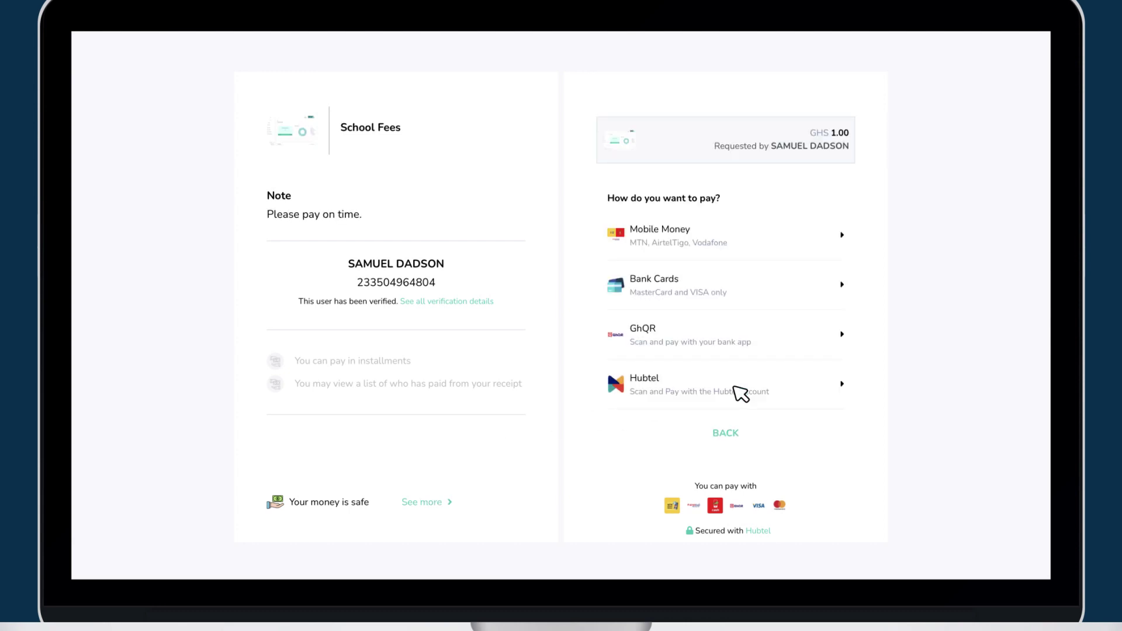
# Step: Pay the GHS 1.01 School Fees from a Hubtel wallet after OTP verification, then confirm payment
pyautogui.click(741, 393)
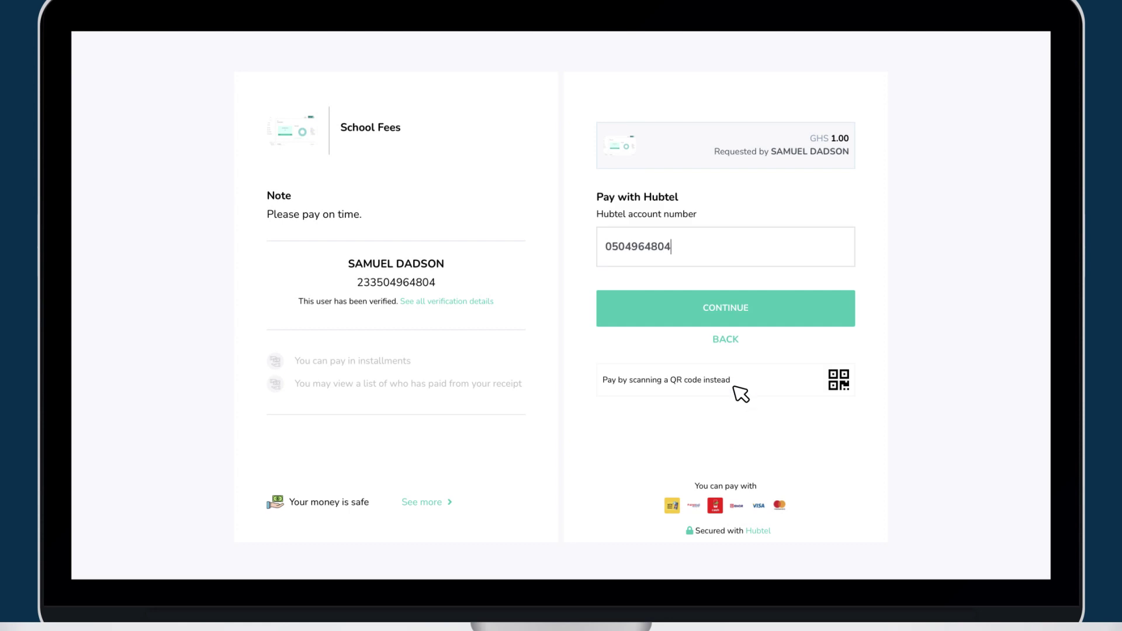
pyautogui.click(741, 311)
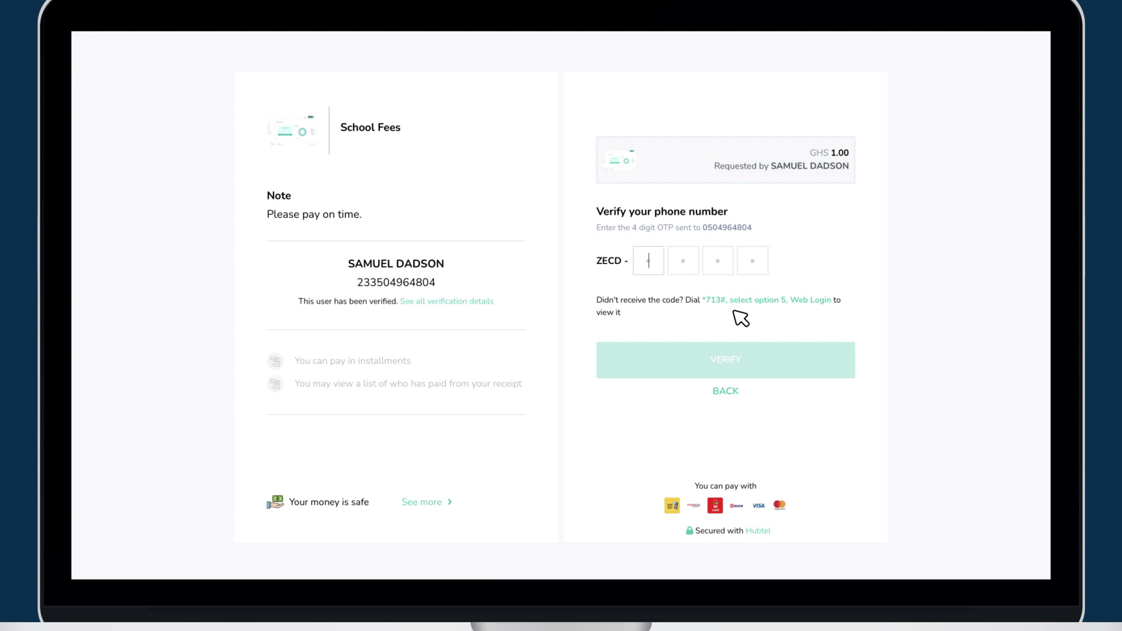
pyautogui.click(726, 360)
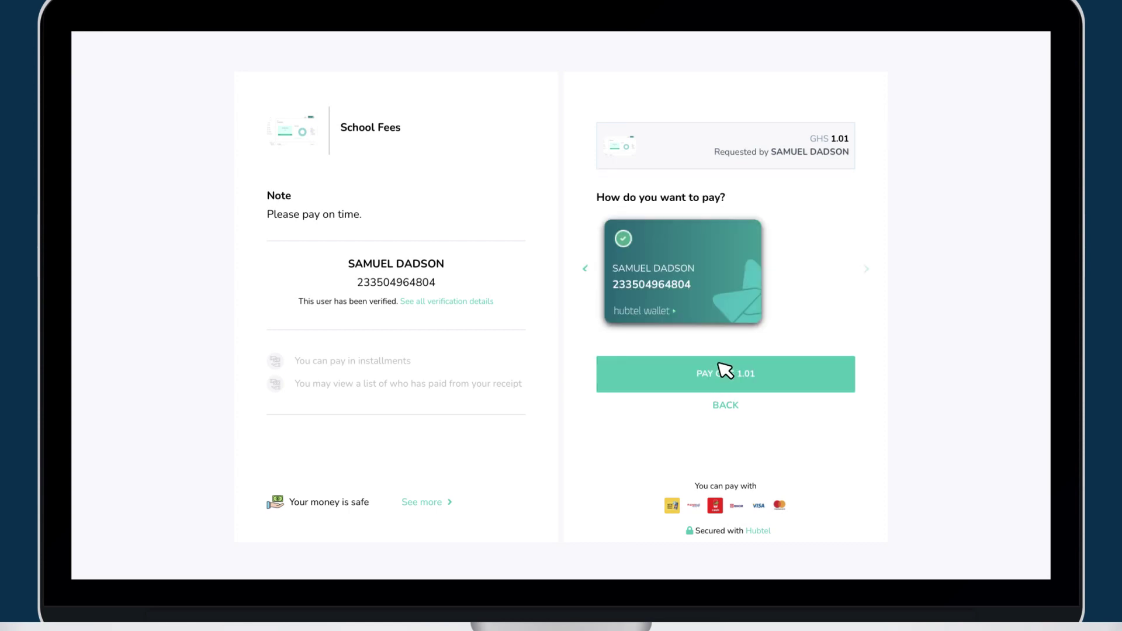
pyautogui.click(724, 370)
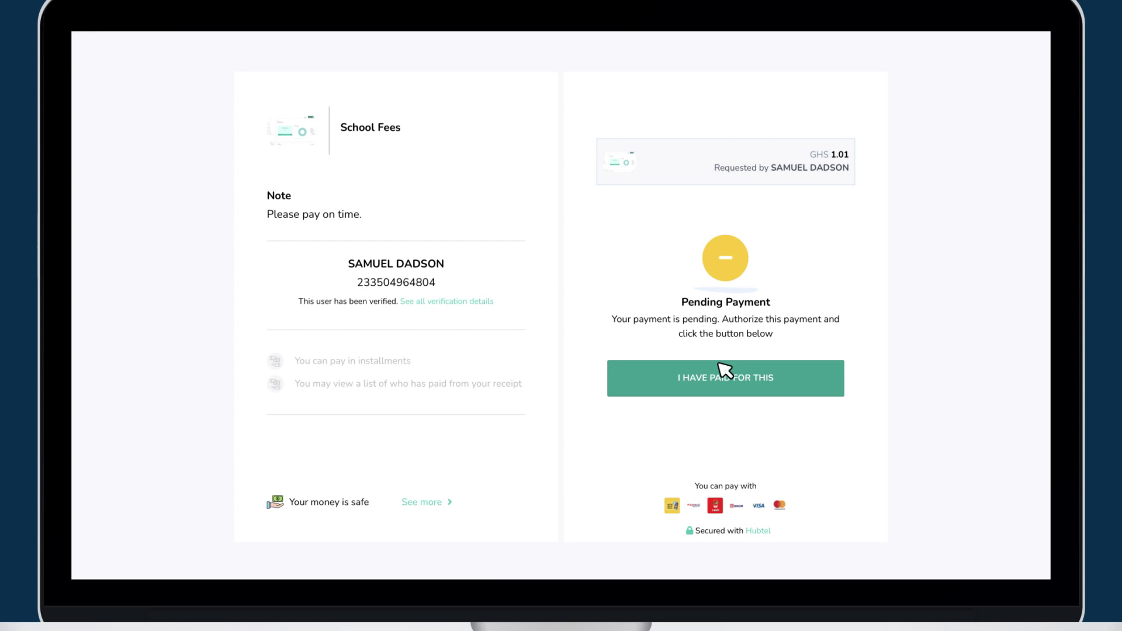
pyautogui.click(741, 380)
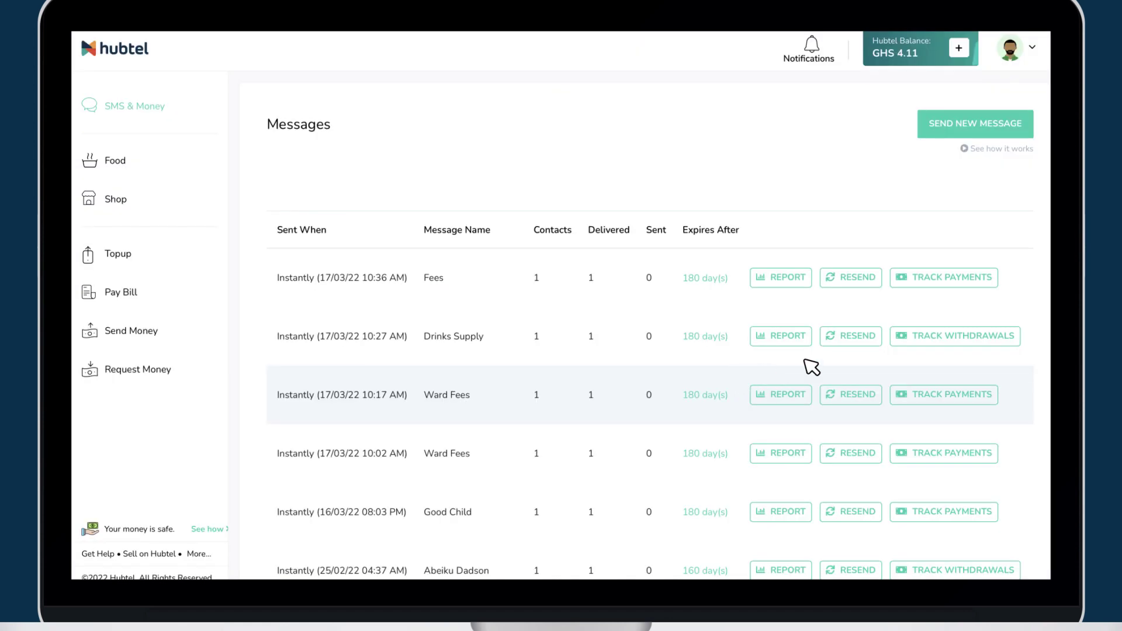
# Step: Track withdrawals on the Drinks Supply message and open its s.hbtl.co withdrawal link
pyautogui.click(931, 336)
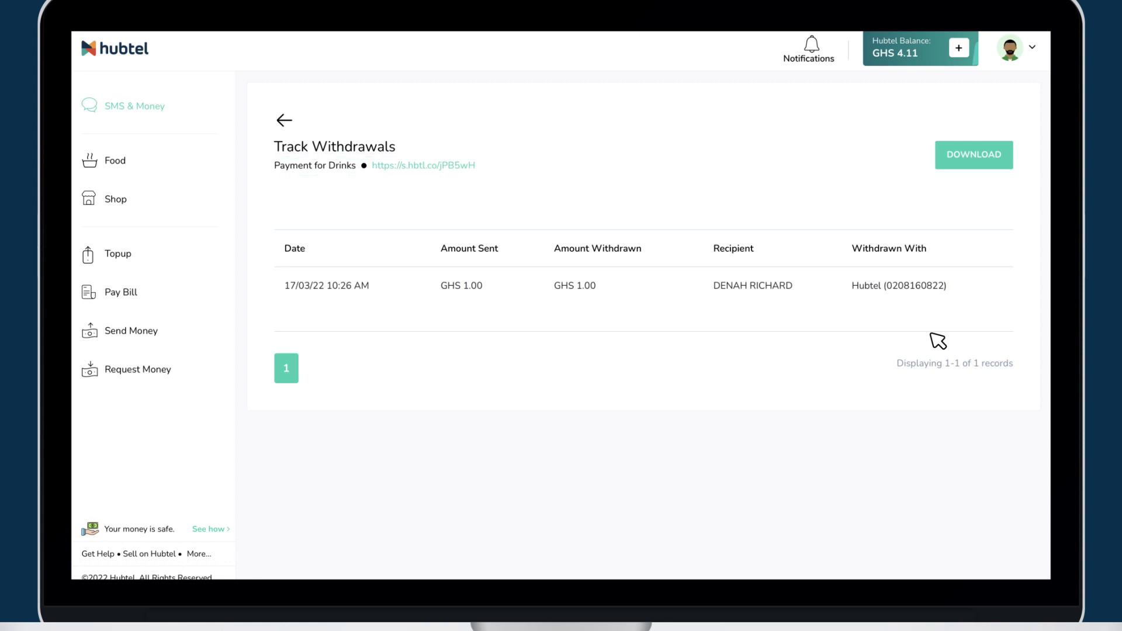
pyautogui.click(442, 166)
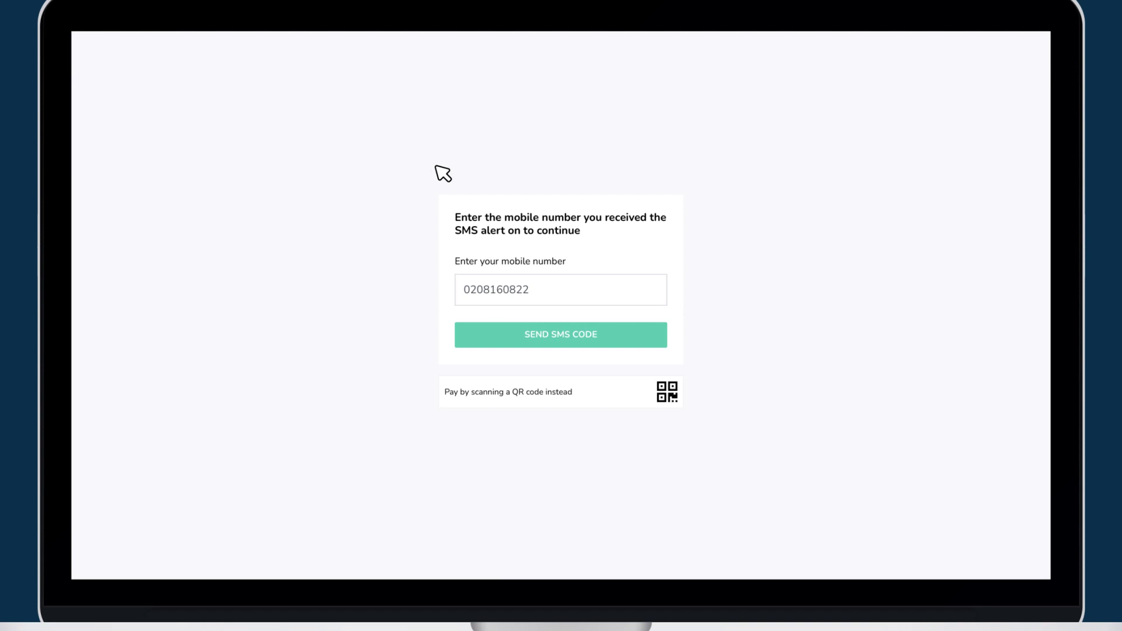
# Step: Verify the phone by SMS code and withdraw the GHS 1.00 to a Hubtel Wallet
pyautogui.click(561, 334)
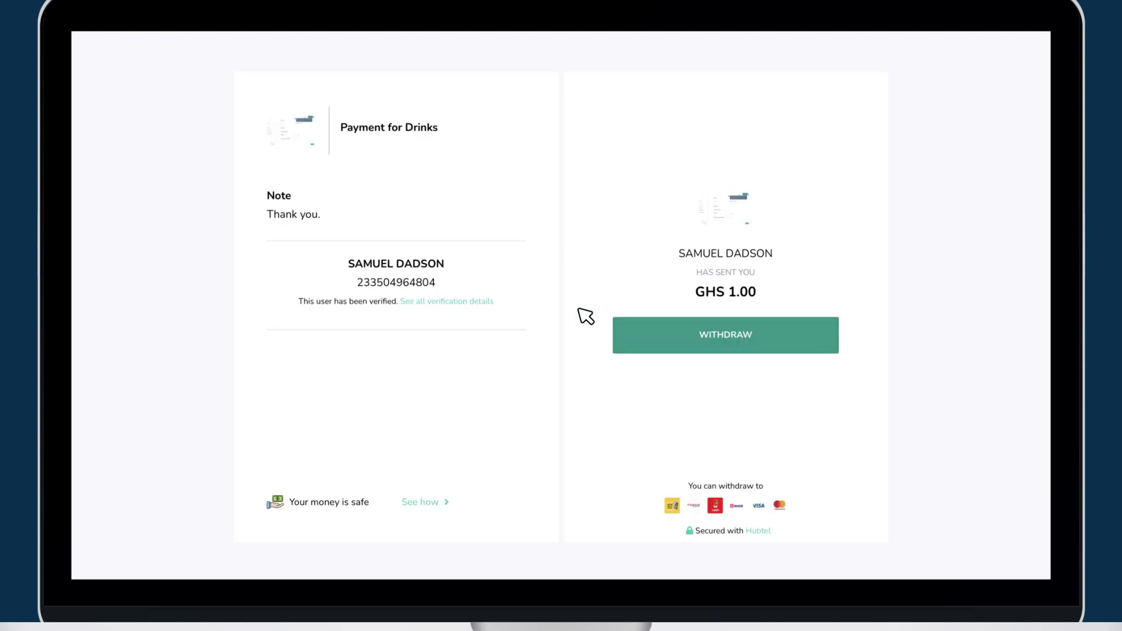
pyautogui.click(733, 342)
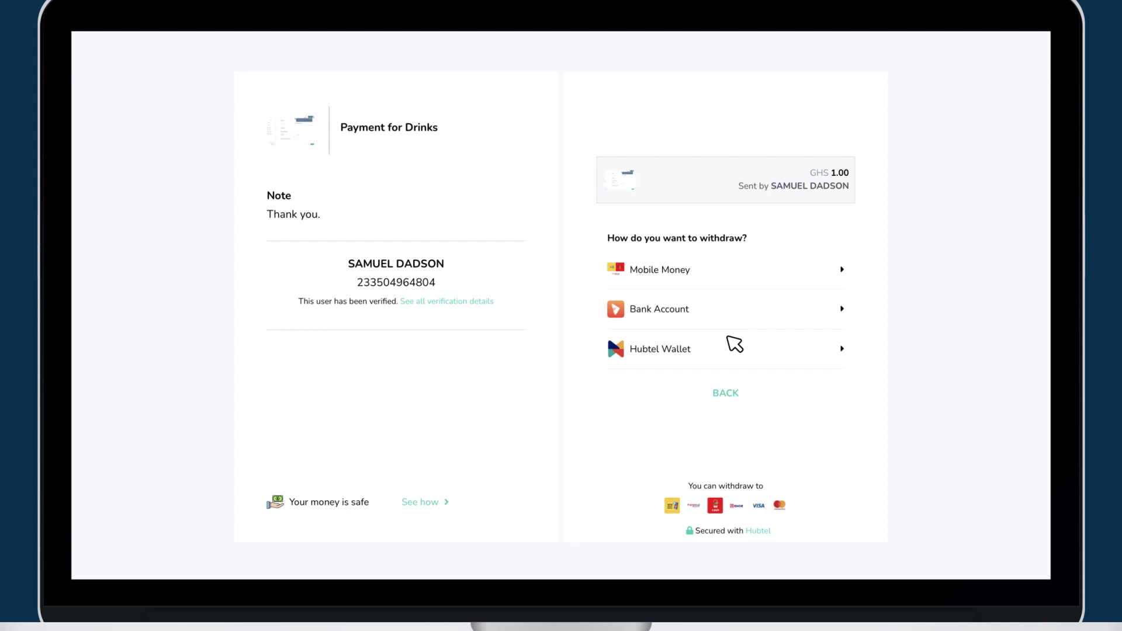
pyautogui.click(689, 351)
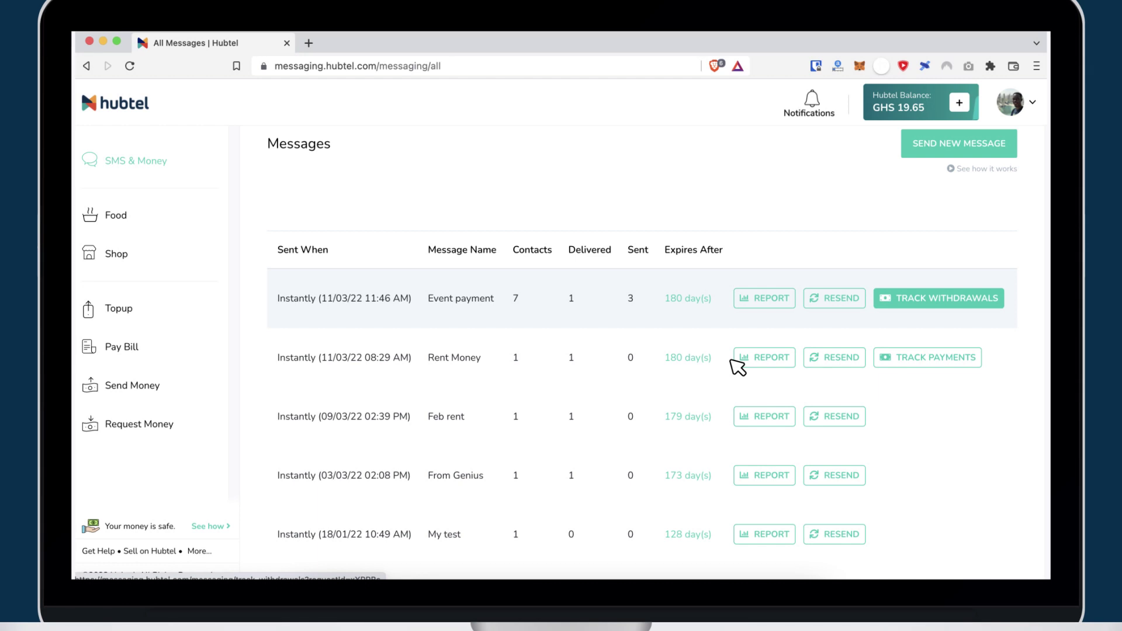
pyautogui.click(947, 302)
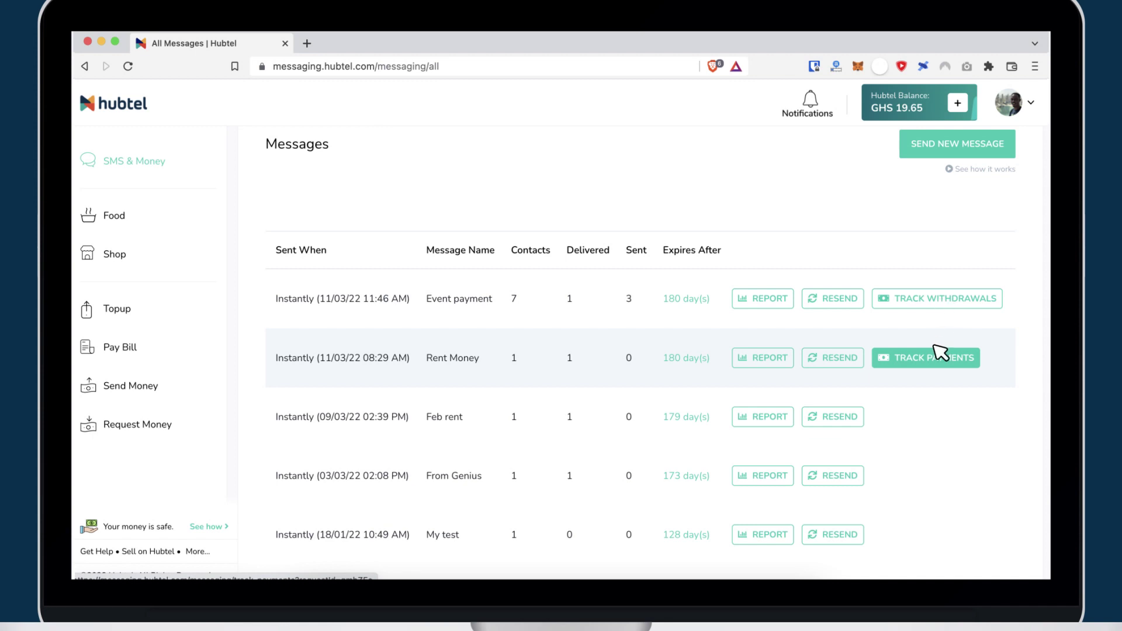
# Step: View payment tracking for the Rent Money message, which has no records yet
pyautogui.click(940, 356)
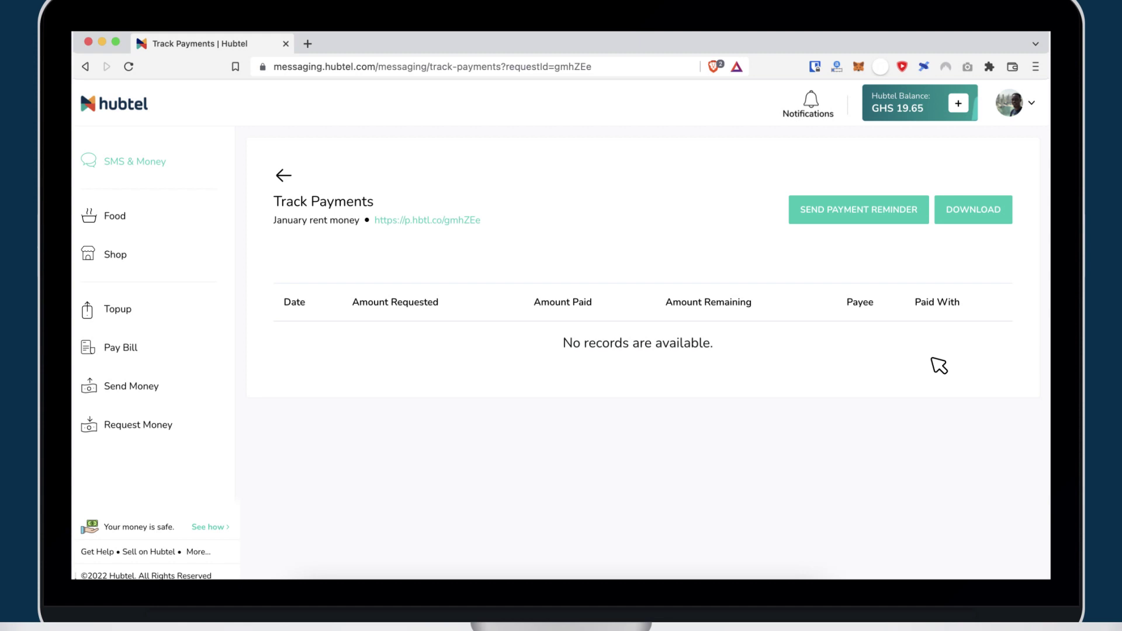